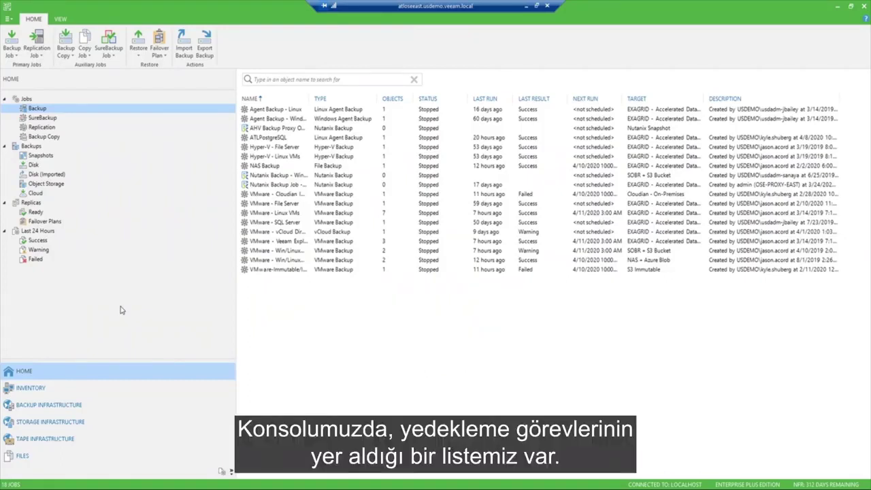
- Open the VMware - Veeam Explorers backup job for editing and show its guest processing settings
left_click(265, 243)
right_click(266, 244)
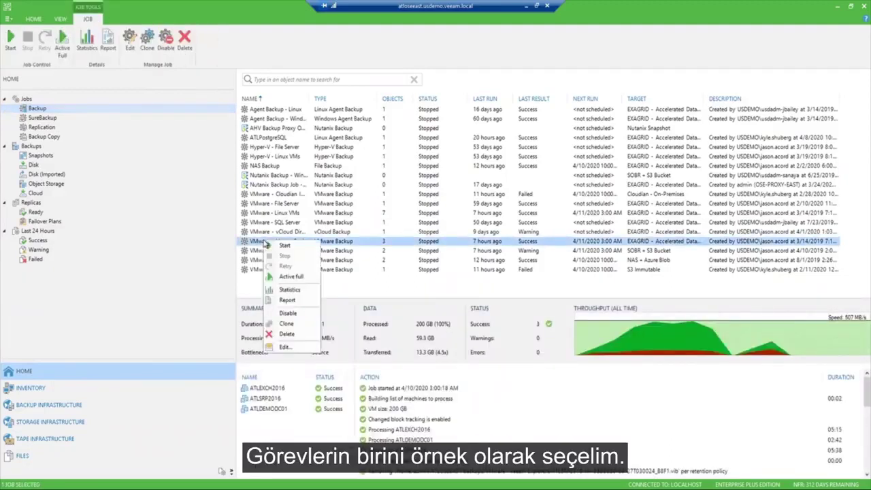
left_click(284, 346)
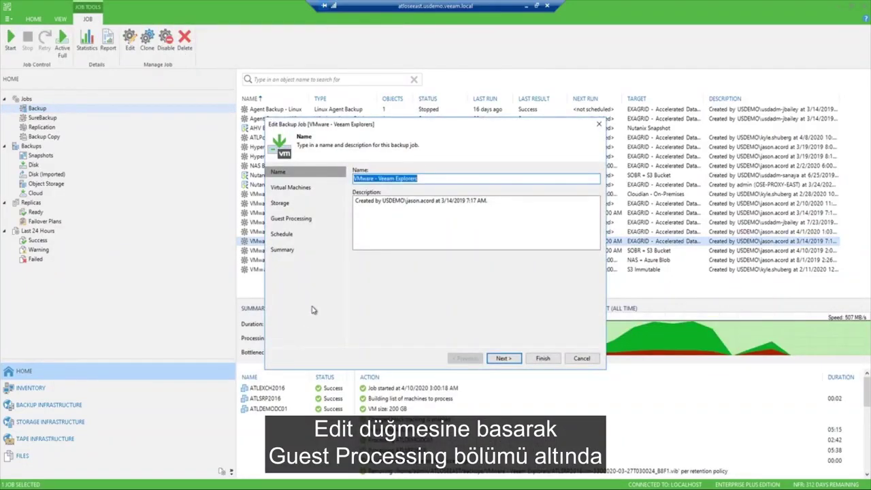
left_click(298, 221)
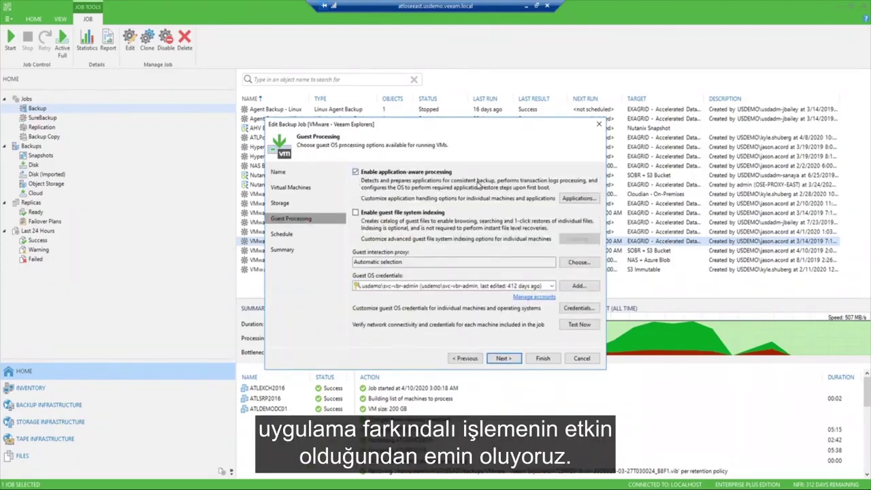
- Review the application-aware processing options of the job's individual machines, including ATLSRP2016, and leave the job editor without saving
left_click(571, 199)
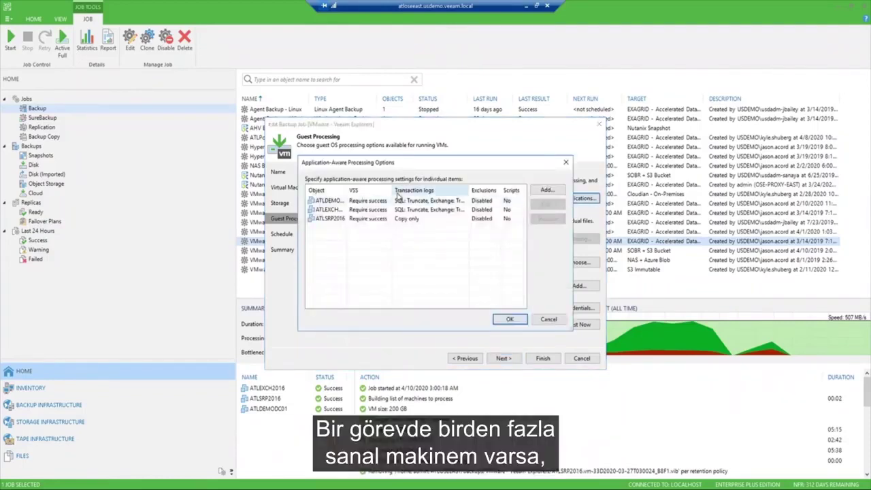
left_click(369, 221)
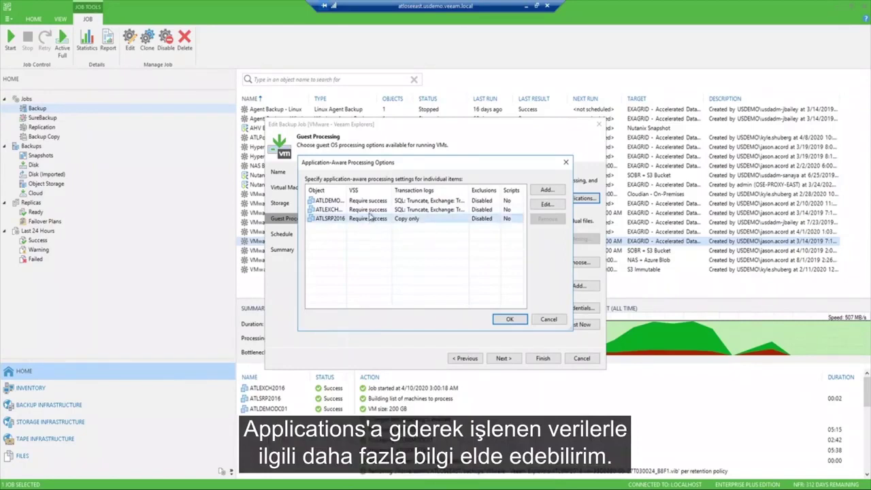
key("Up")
left_click(373, 222)
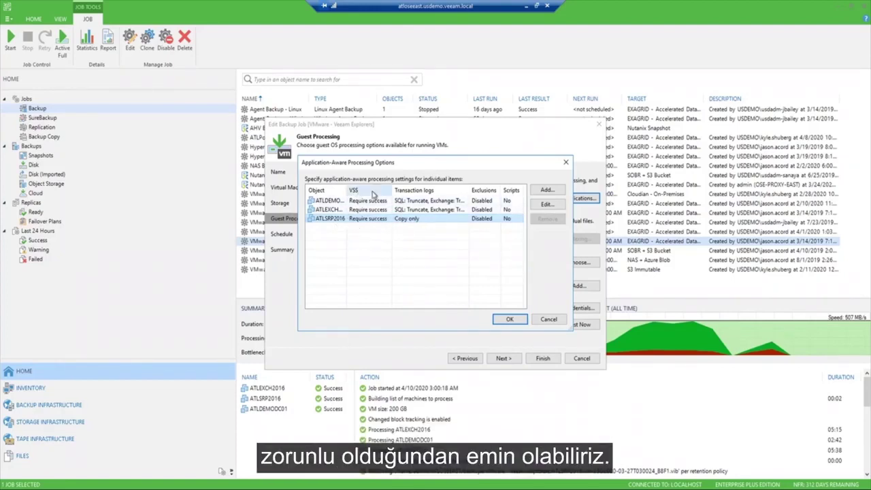
left_click(512, 320)
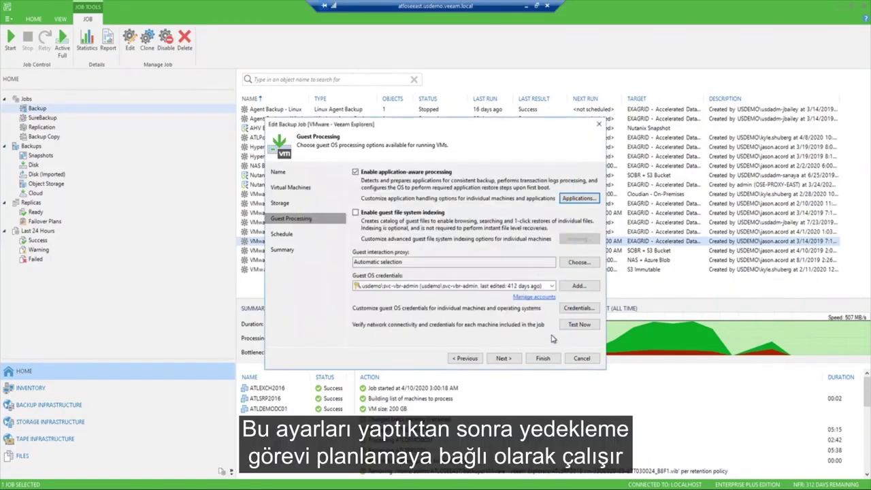
left_click(580, 359)
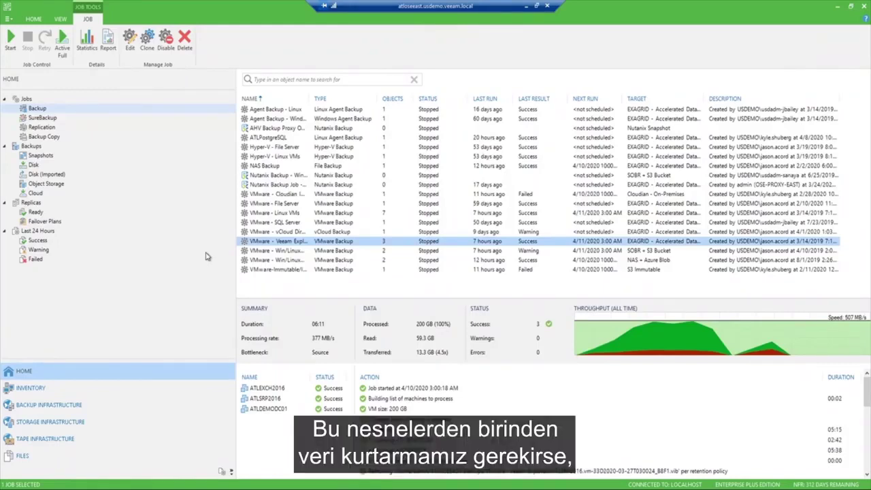
- Start restoring Microsoft Active Directory objects from ATLDEMODC01 in the VMware - Veeam Explorers disk backup
left_click(33, 164)
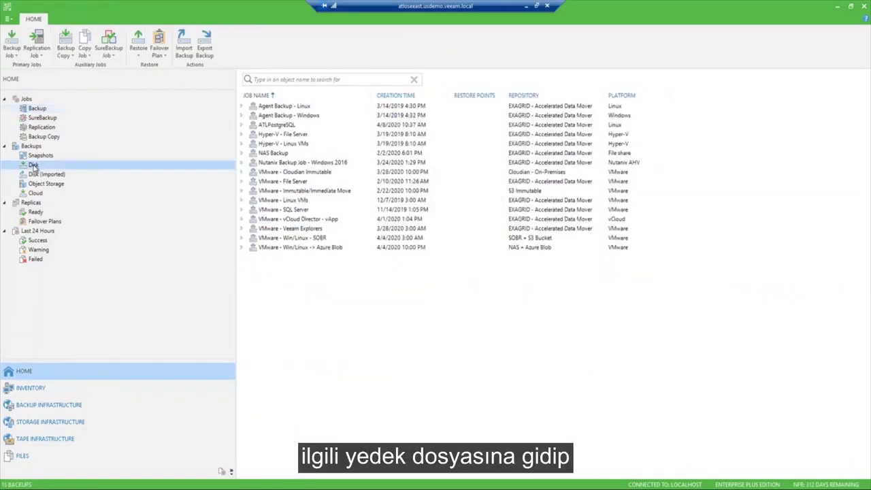
left_click(271, 230)
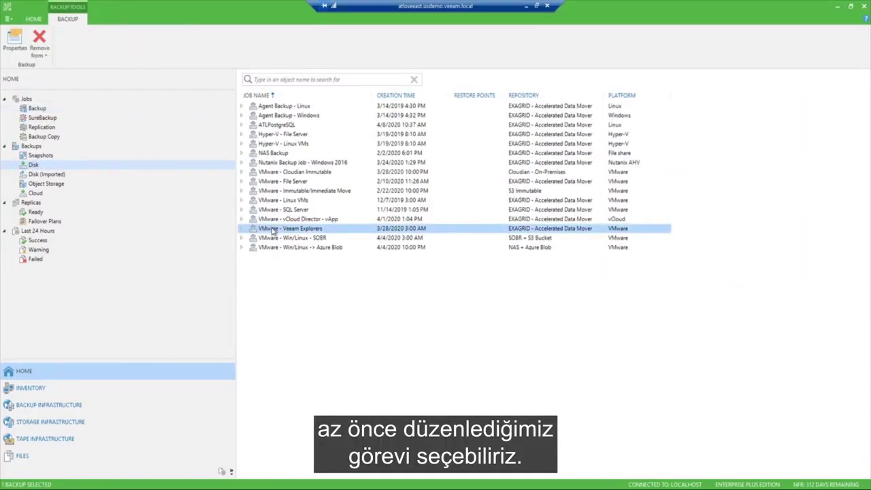
left_click(242, 229)
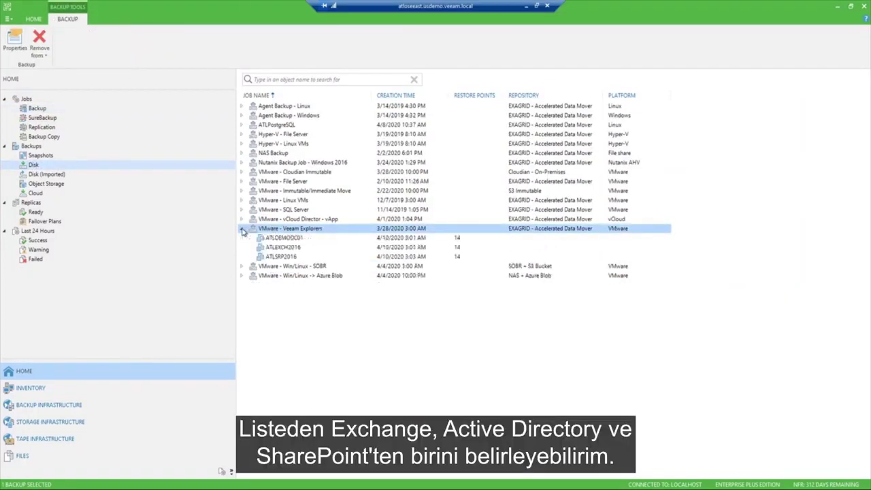
left_click(281, 239)
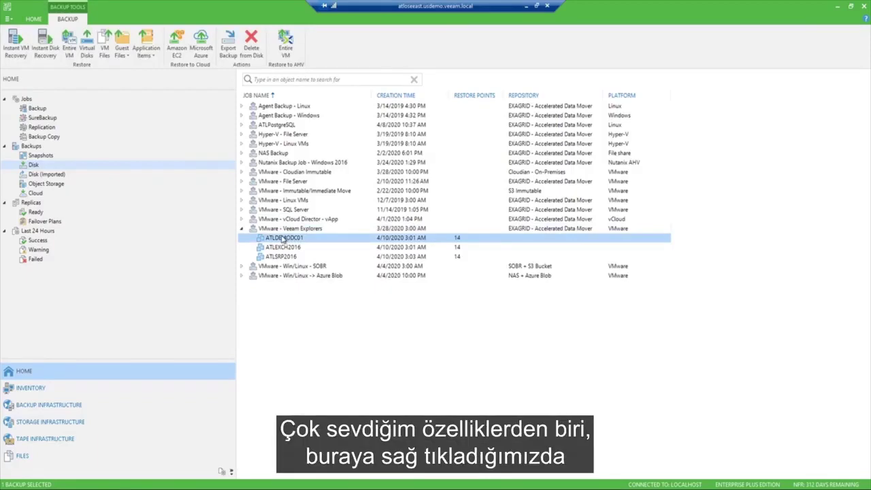
right_click(283, 239)
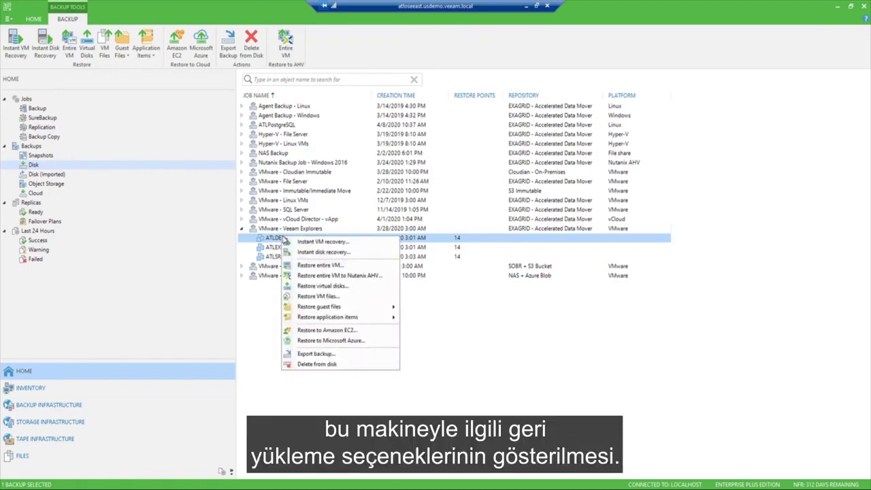
mouse_move(315, 318)
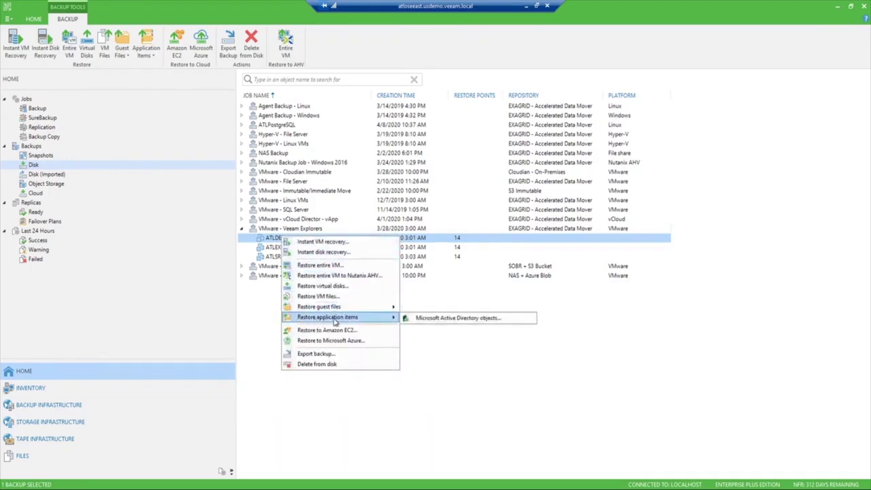
left_click(442, 320)
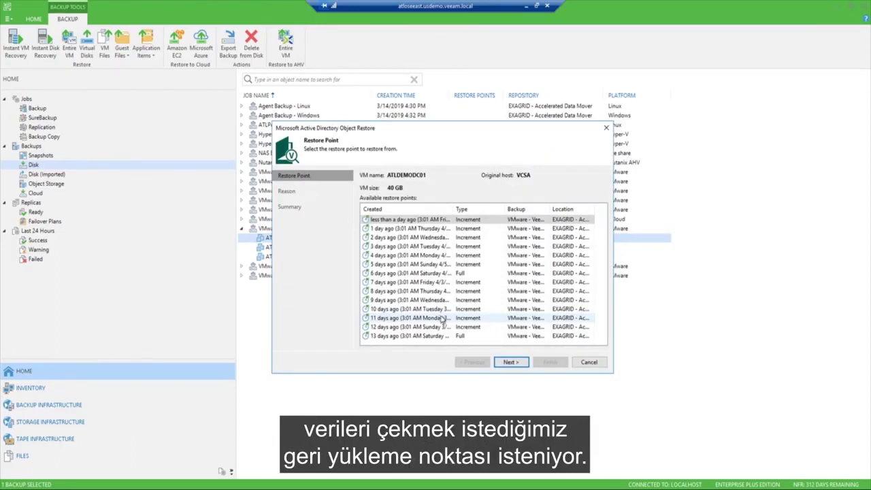
- Complete the restore wizard with the restore point from less than a day ago and a blank restore reason
left_click(511, 363)
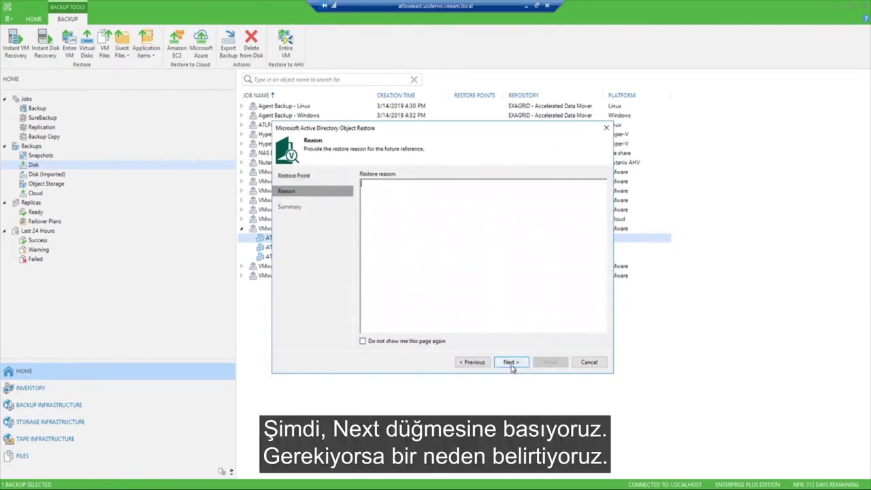
left_click(511, 362)
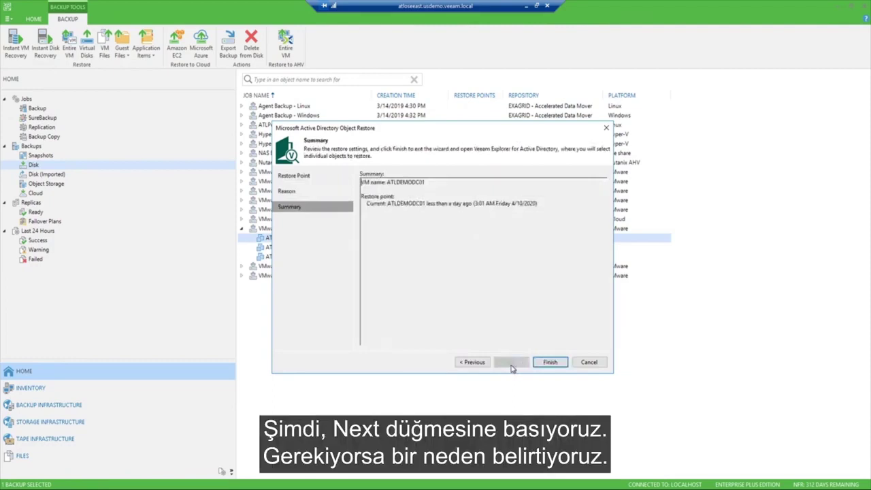
left_click(550, 363)
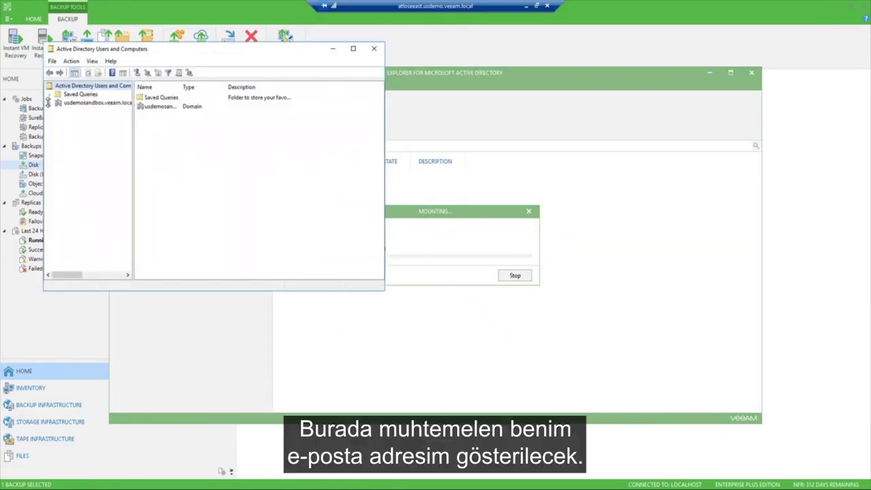
- In Active Directory Users and Computers, enter a placeholder e-mail for the Domain Users group, save it and close the console
left_click(48, 102)
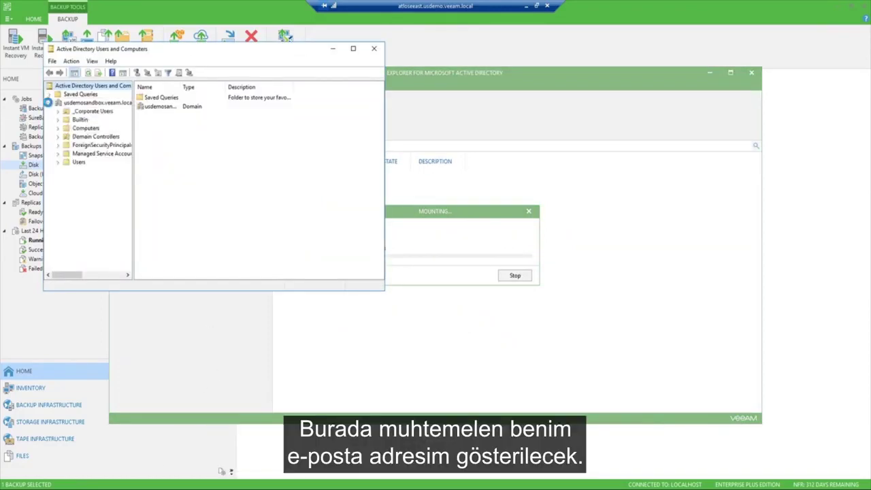
left_click(75, 162)
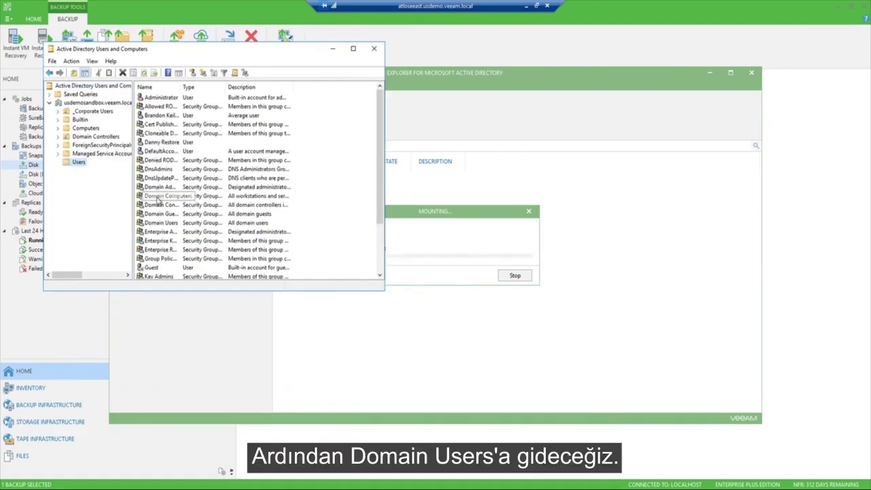
double_click(159, 222)
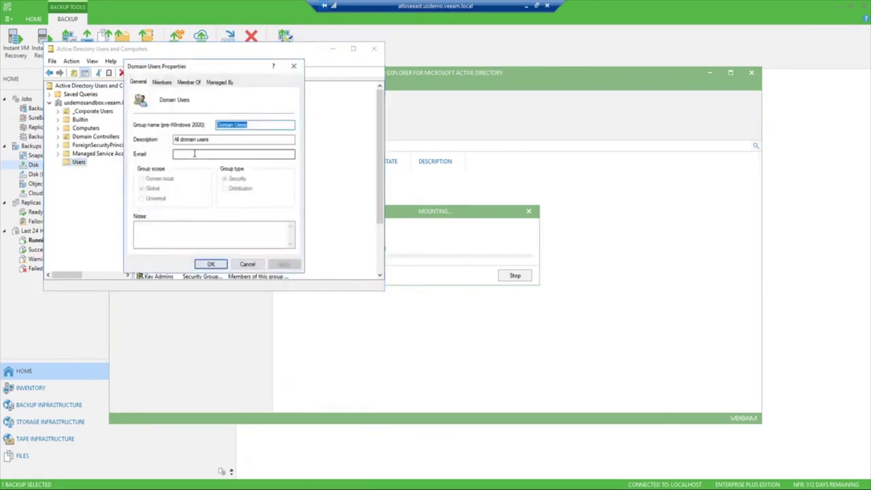
left_click(194, 154)
type("na@ha")
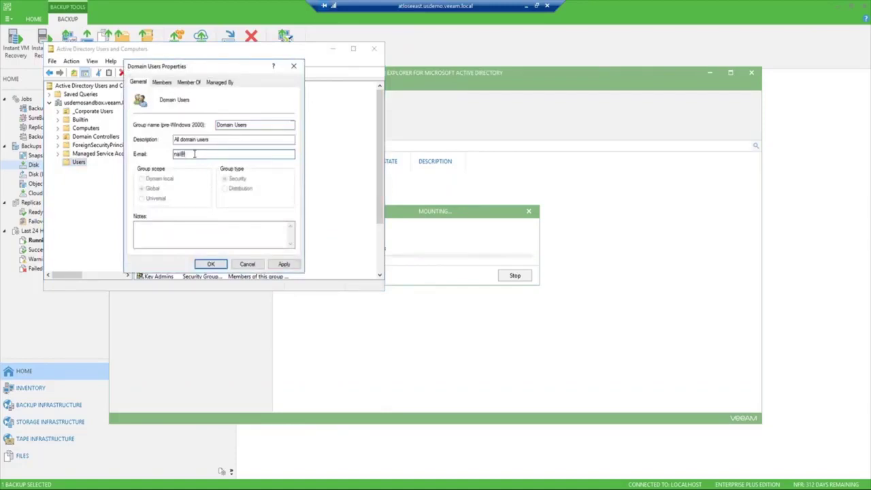
type(".na")
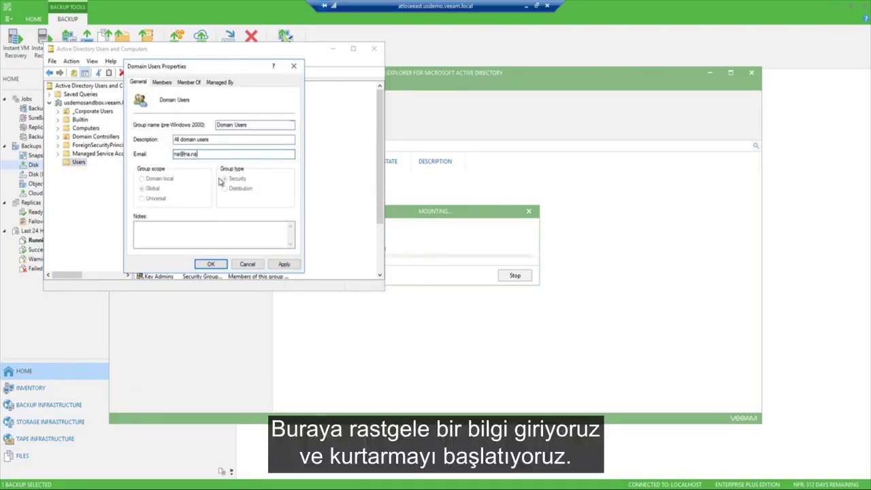
left_click(211, 265)
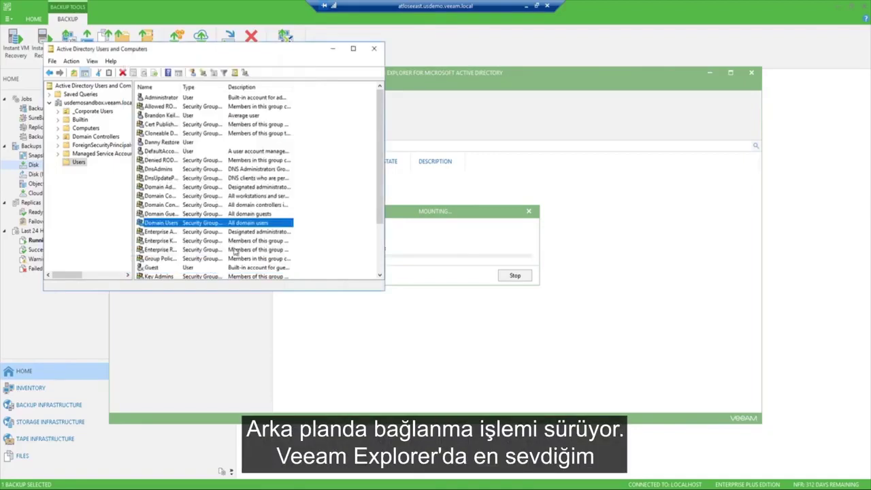
left_click(376, 50)
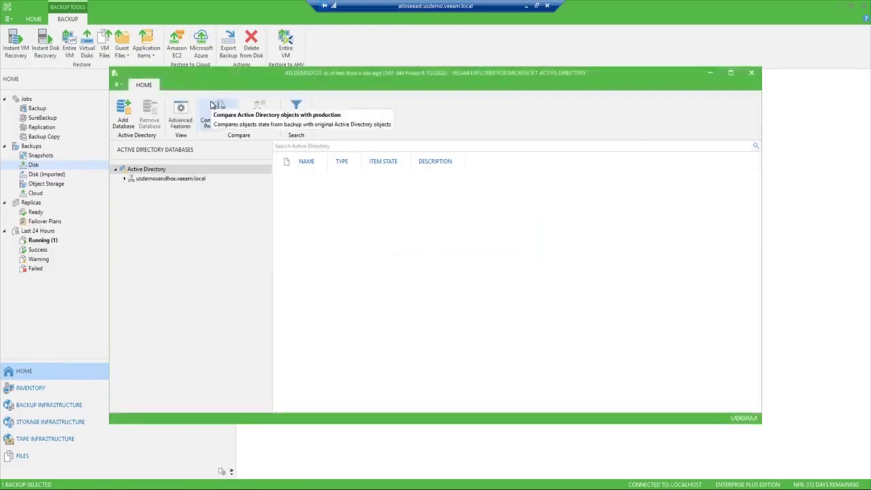
- Show the contents of the Users container under Users and Computers in the backed-up usdemosandbox.veeam.local domain
left_click(124, 179)
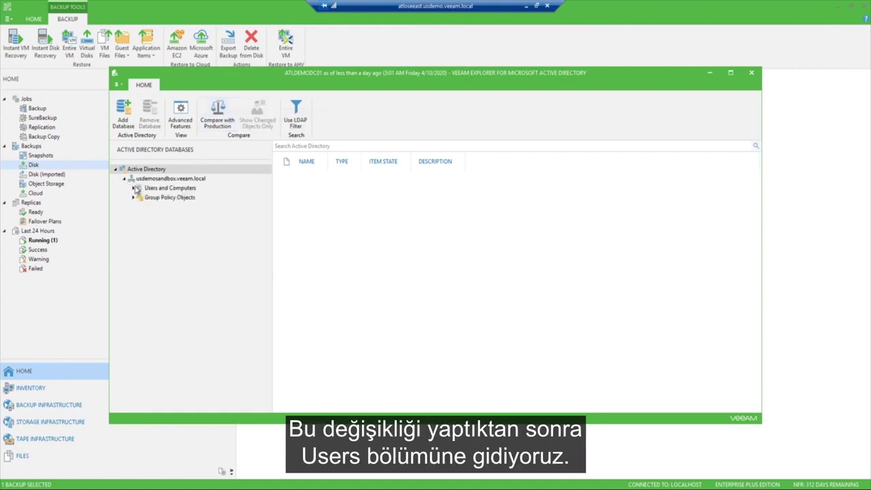
left_click(134, 188)
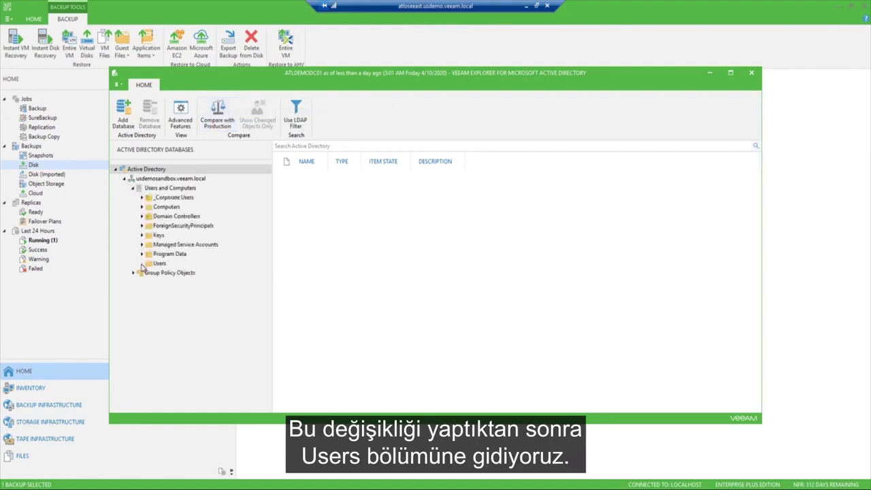
left_click(156, 264)
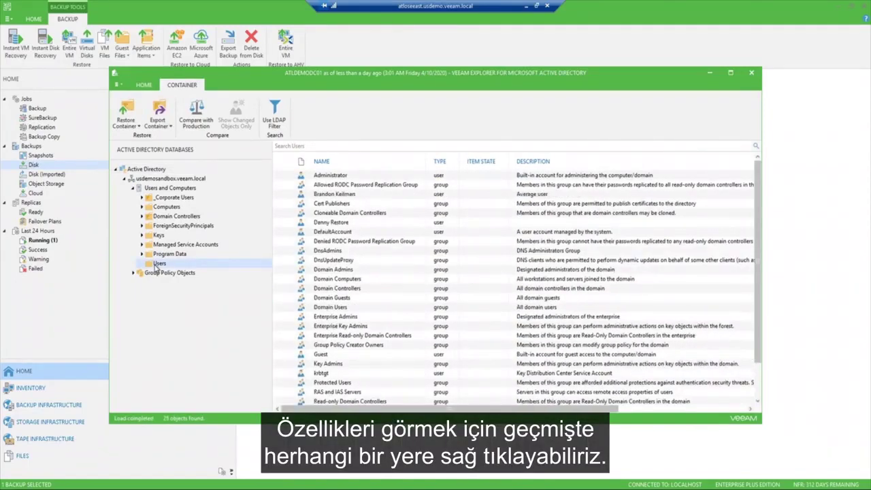
- Examine the commands offered for Users and Computers and the restore and export options for the Users container
left_click(162, 190)
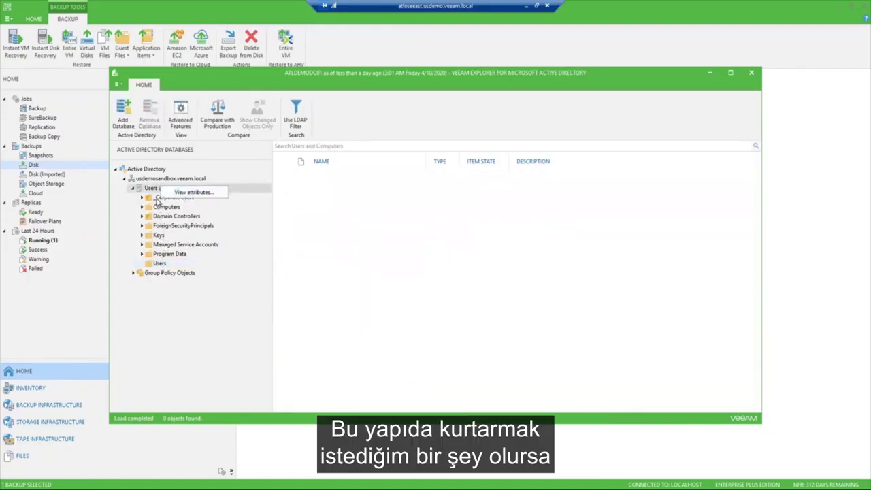
left_click(156, 264)
right_click(157, 265)
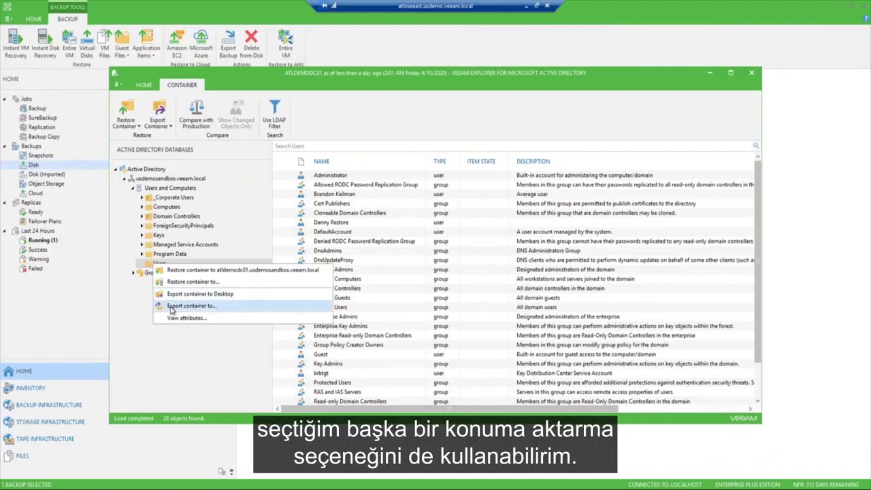
left_click(151, 264)
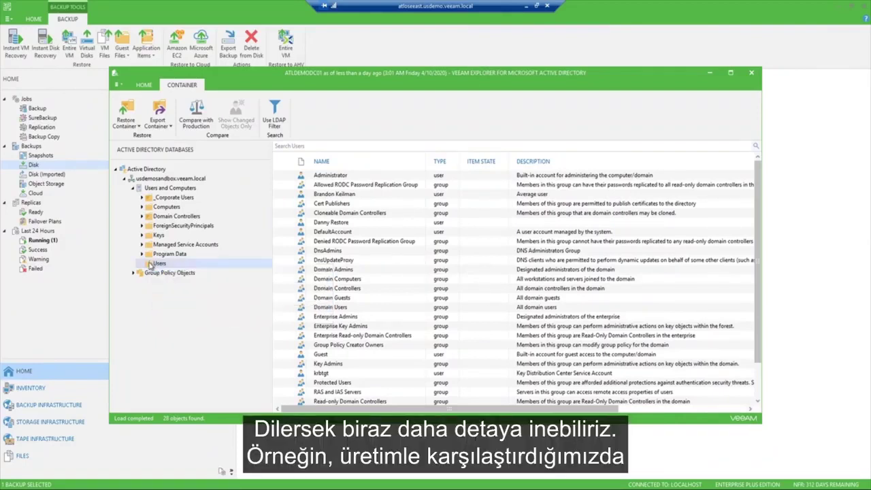
- Compare the Users container with production and open the attribute comparison for the Domain Users group
left_click(197, 113)
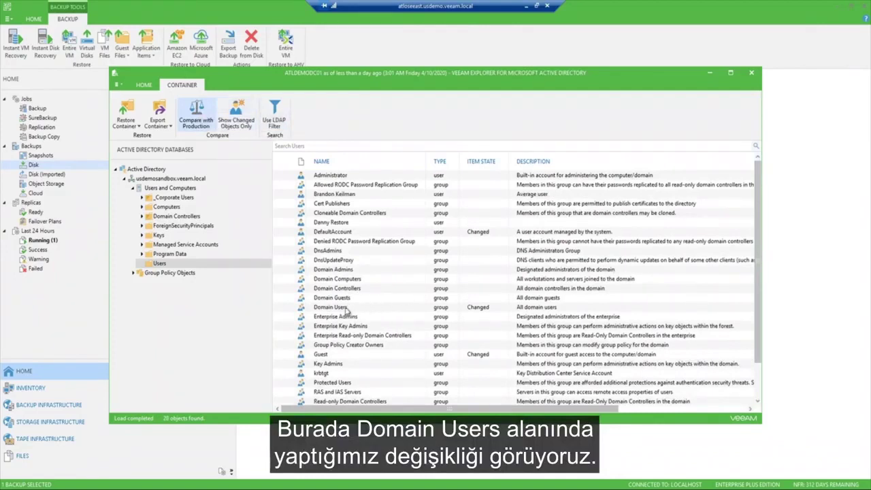
left_click(346, 309)
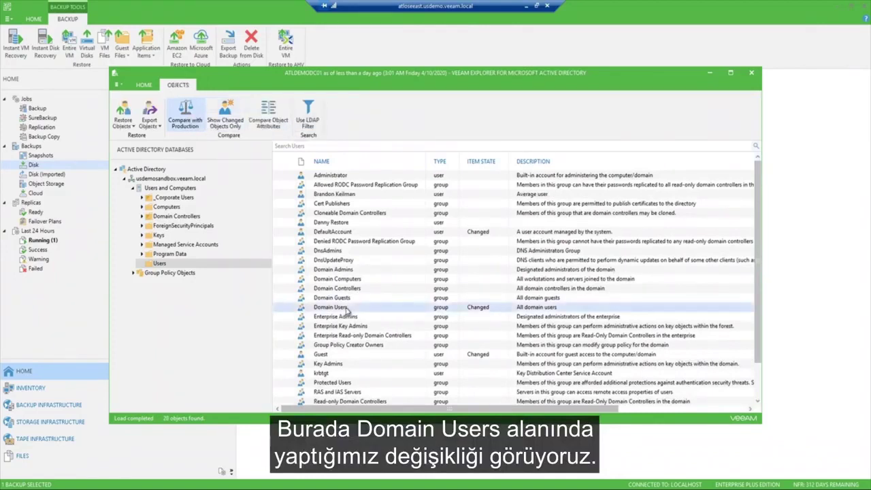
right_click(348, 310)
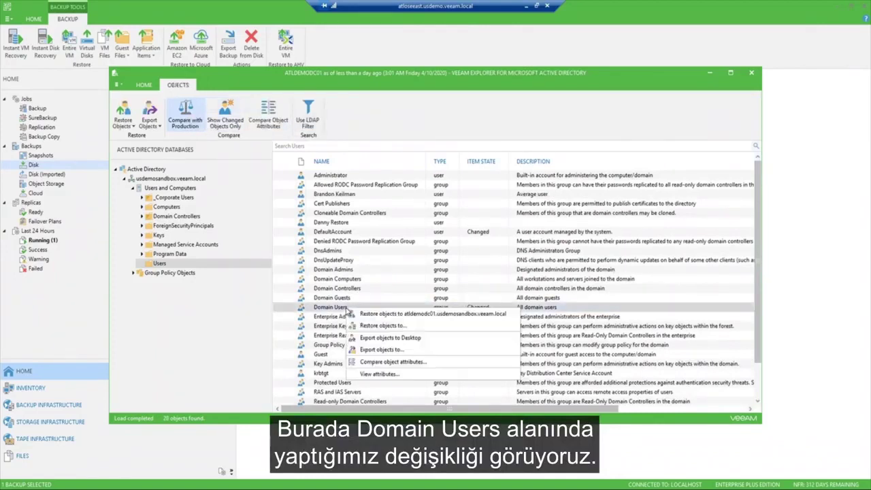
left_click(390, 363)
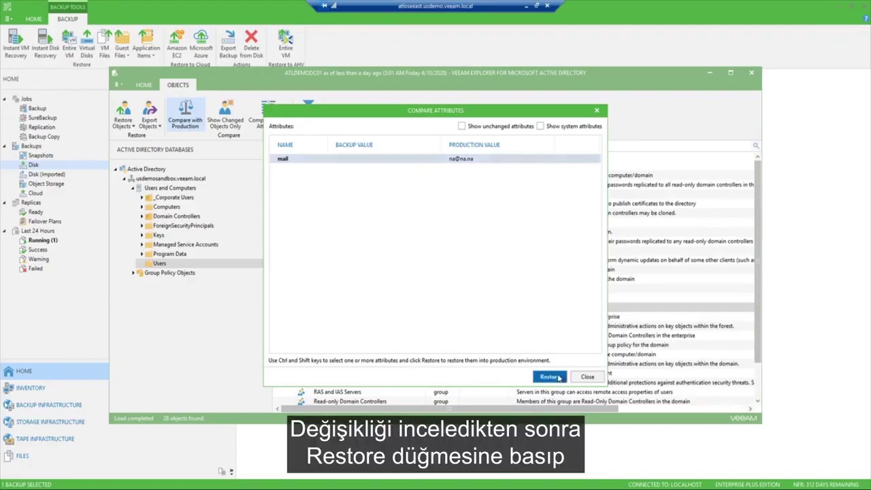
- Restore the Domain Users group's mail attribute to production and check the group's e-mail property in Active Directory Users and Computers
left_click(559, 378)
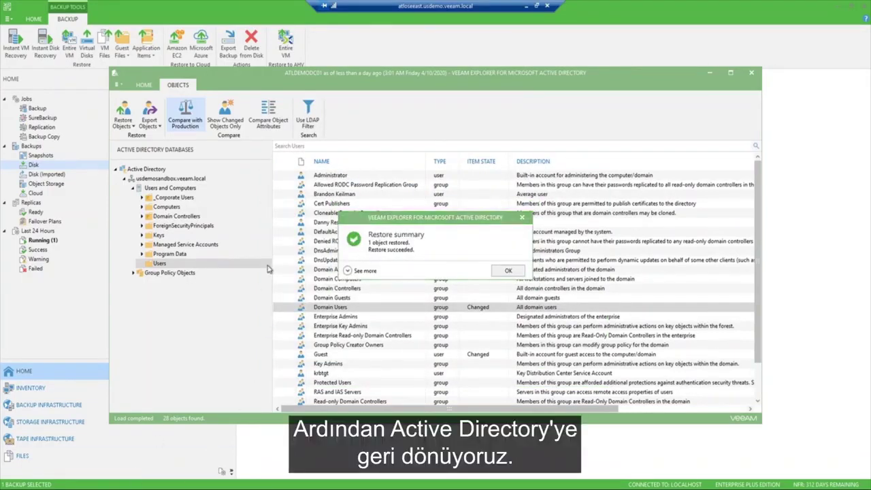
key("alt+Tab")
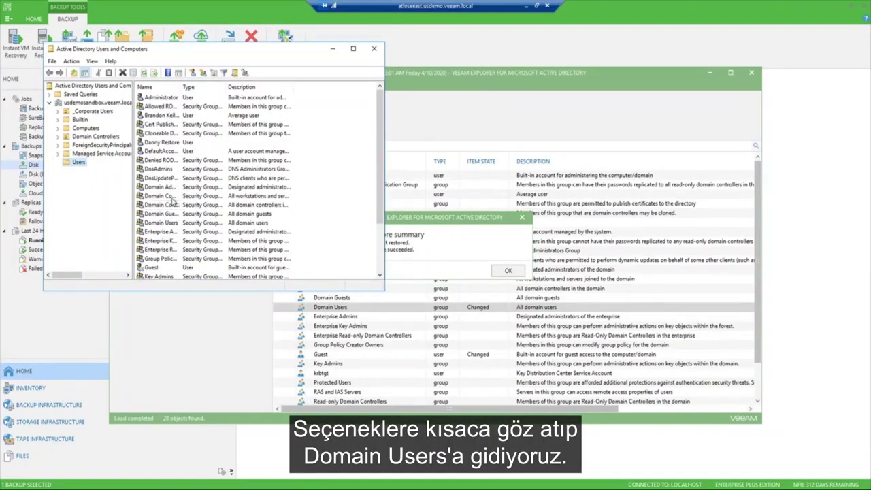
double_click(174, 224)
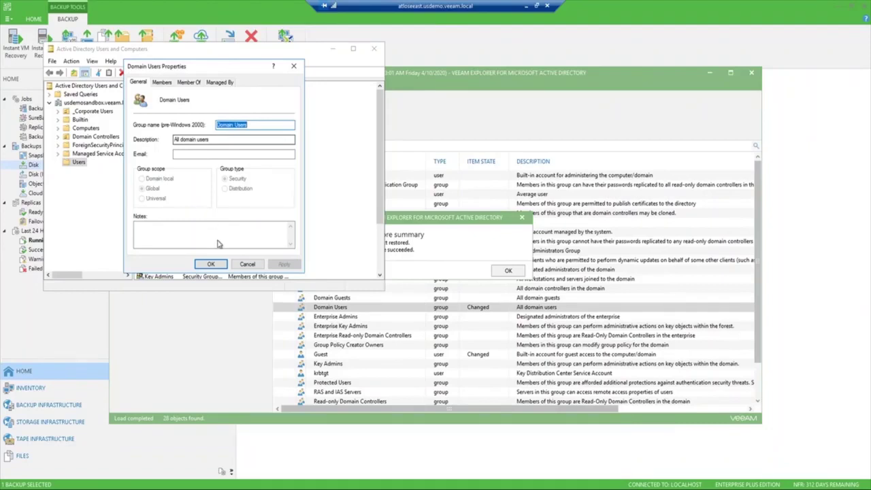
left_click(247, 264)
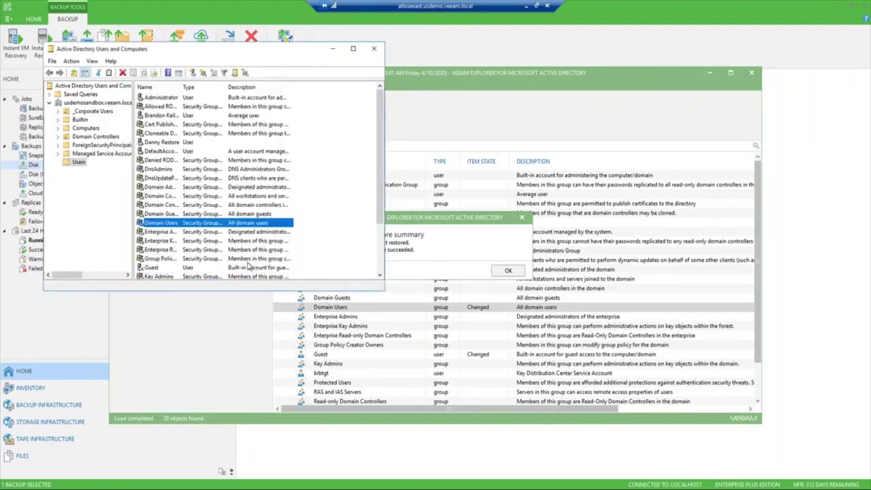
left_click(369, 50)
- Back in Veeam Explorer, dismiss the restore summary and limit the Users container listing to changed objects only
left_click(508, 270)
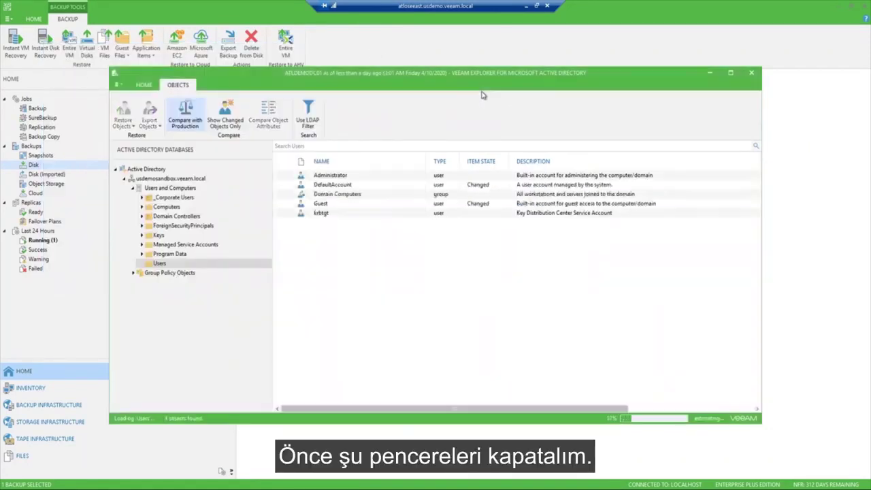
left_click(232, 116)
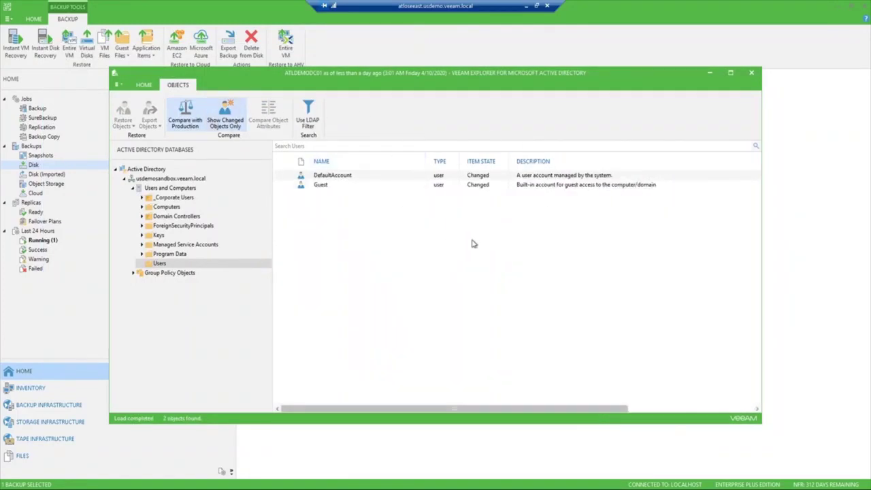